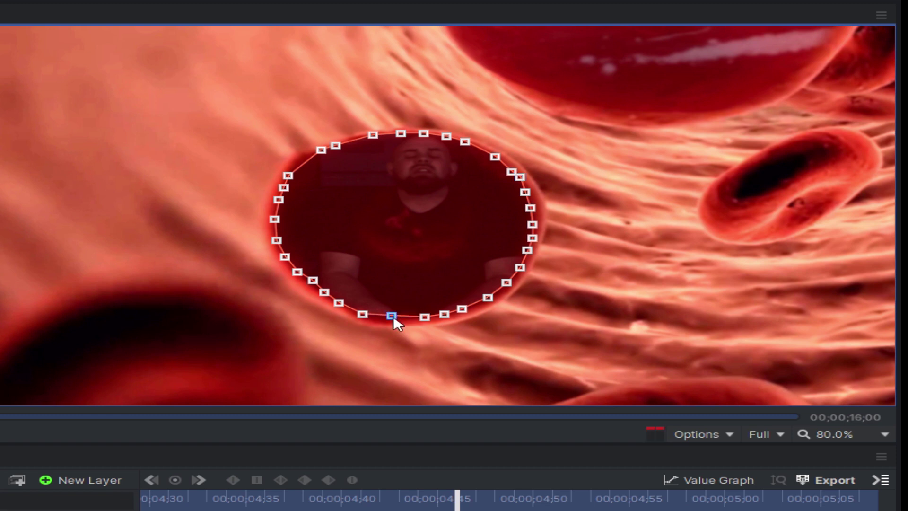
scroll(674, 251, down, 3)
scroll(679, 180, down, 1)
scroll(713, 238, up, 4)
scroll(713, 239, down, 1)
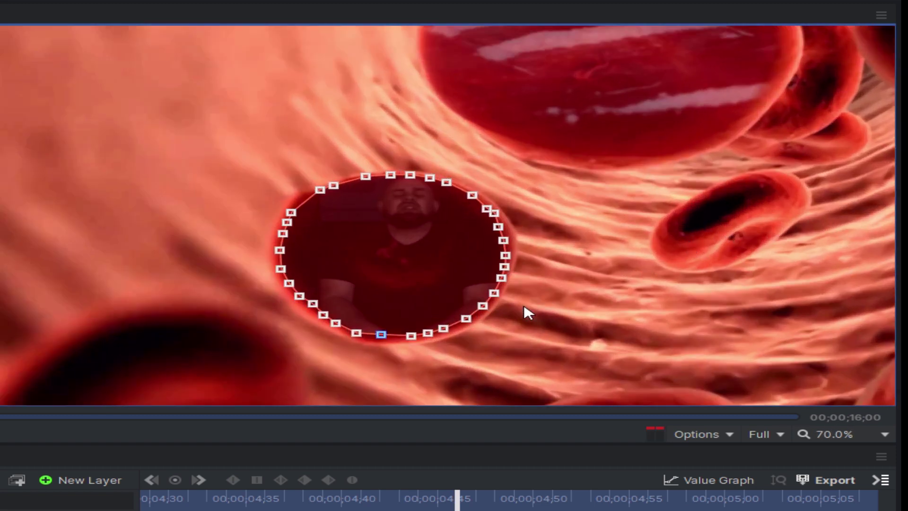
Step: Tighten the mask's left edge and nudge its top-left and bottom points into a rounder shape
click(295, 206)
click(381, 337)
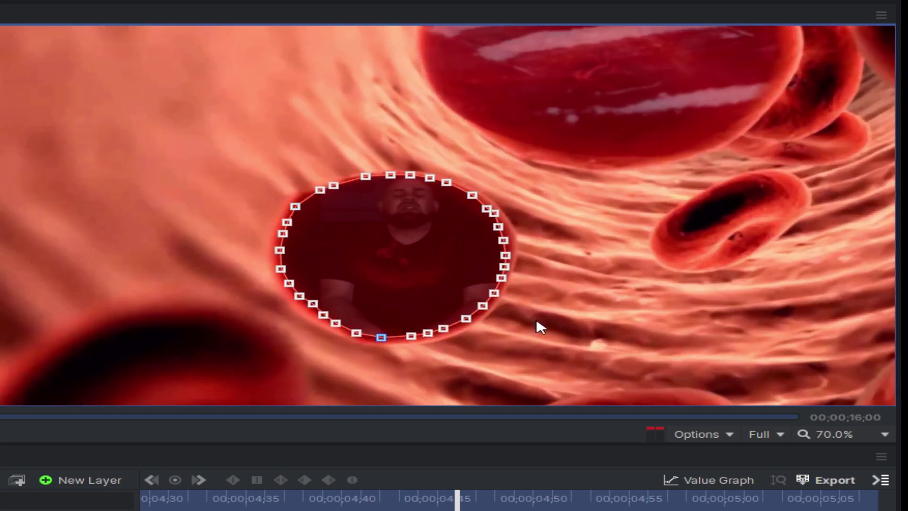
key(Right)
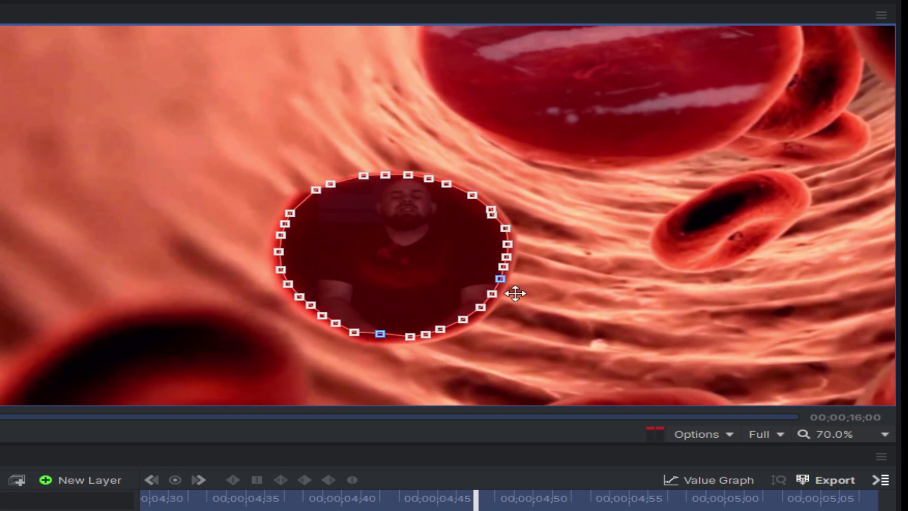
drag(260, 232, 305, 264)
drag(285, 224, 304, 264)
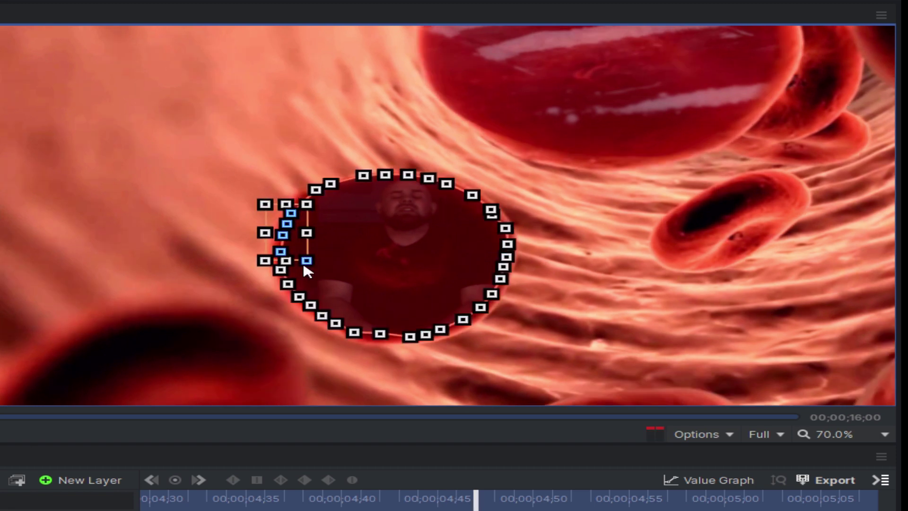
click(216, 277)
drag(291, 212, 295, 206)
drag(380, 332, 378, 335)
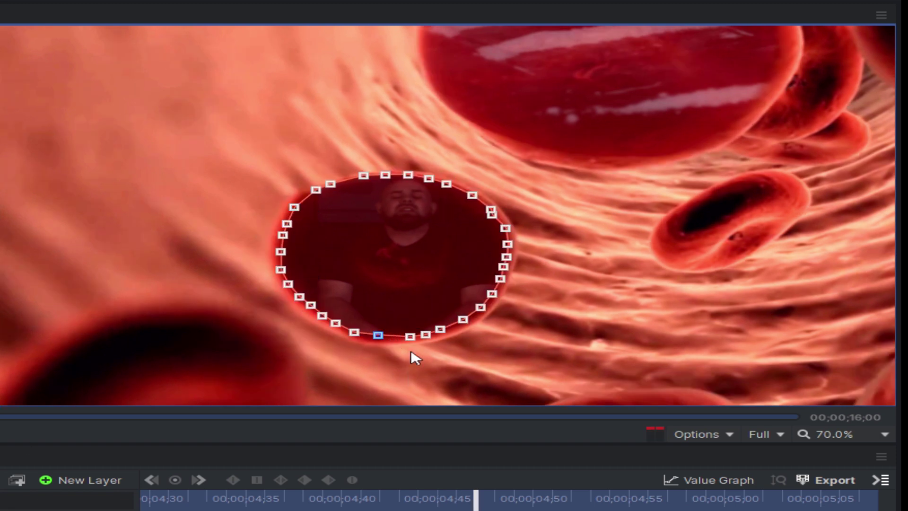
Step: Play forward a few frames and reposition the bottom mask points to keep the circle round
shift+click(505, 229)
key(space)
drag(377, 331, 375, 335)
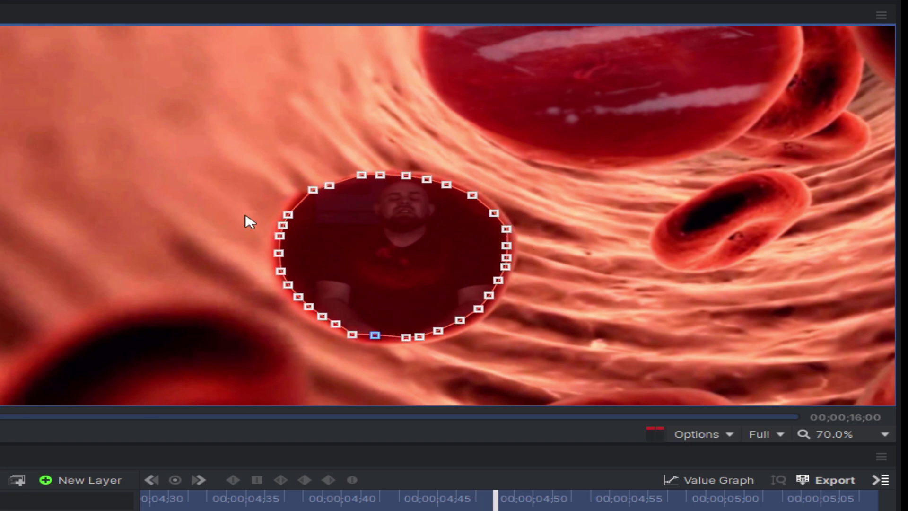
key(Right)
drag(376, 339, 434, 356)
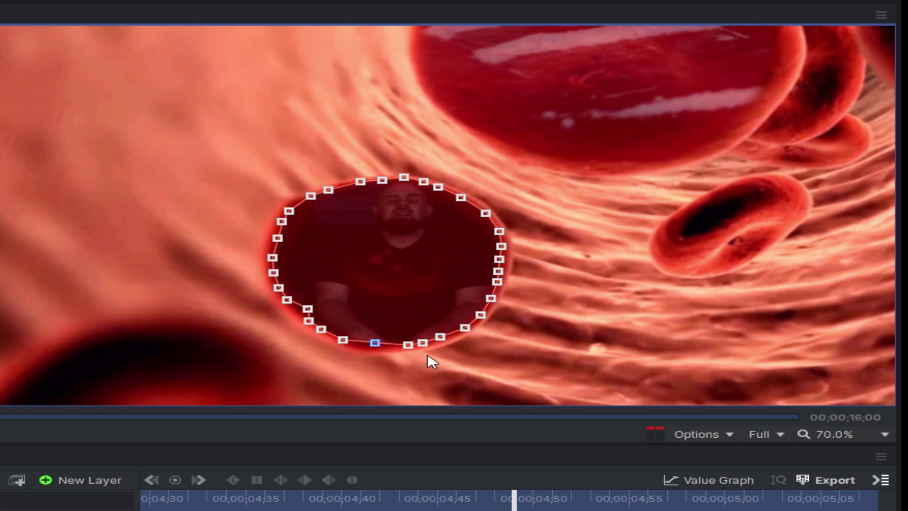
click(422, 341)
scroll(418, 354, up, 3)
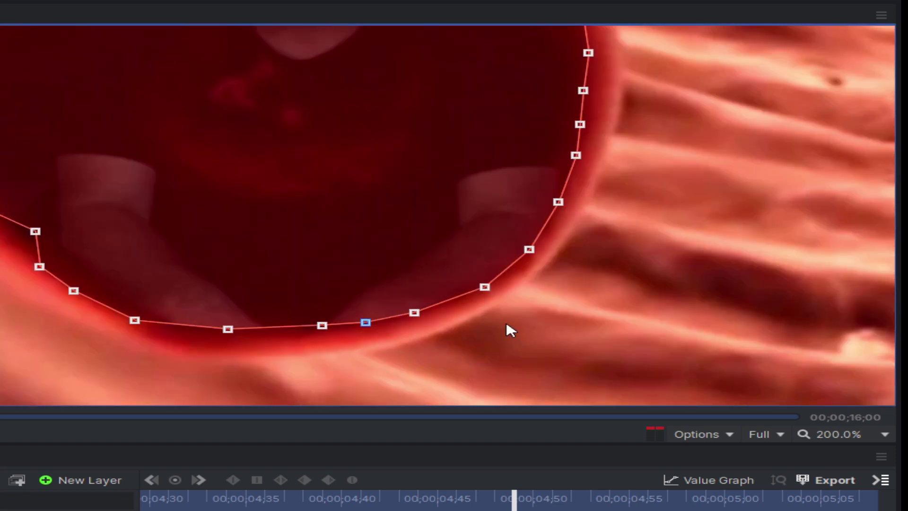
scroll(21, 248, down, 3)
scroll(12, 233, up, 3)
drag(16, 223, 76, 205)
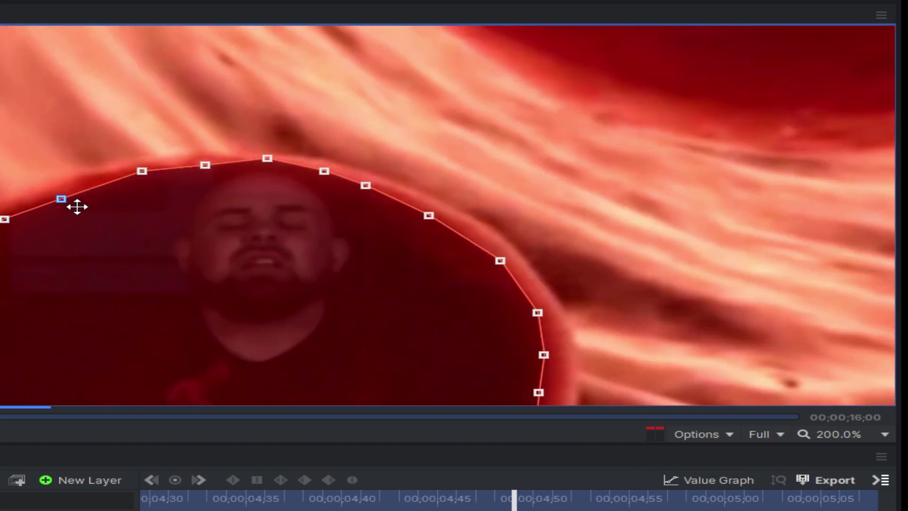
Step: Adjust the mask points along the right and bottom edges
click(267, 159)
scroll(277, 176, down, 3)
scroll(442, 148, up, 3)
click(306, 229)
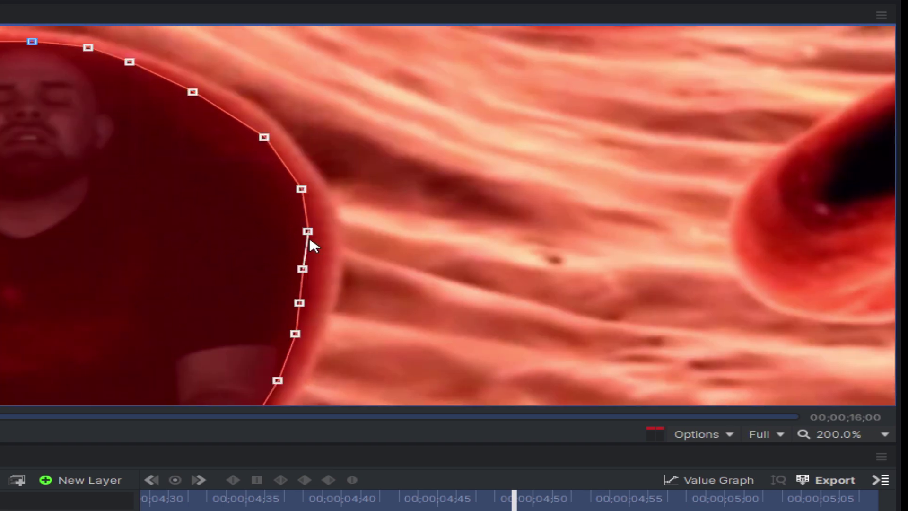
shift+click(302, 269)
scroll(426, 355, down, 3)
scroll(50, 354, up, 3)
click(75, 348)
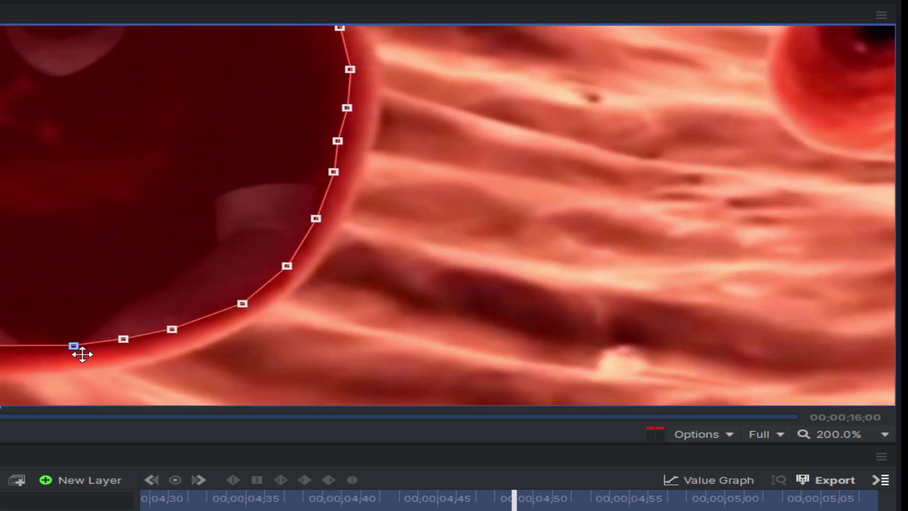
scroll(458, 364, down, 3)
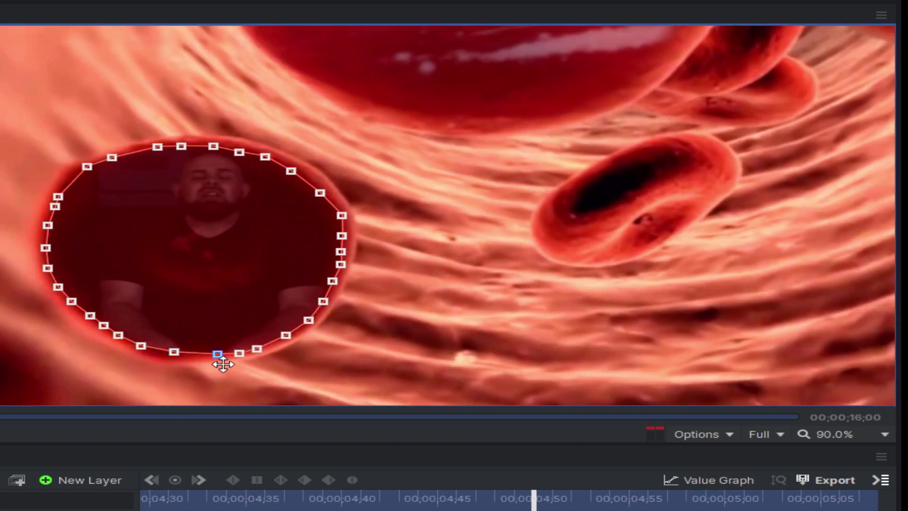
click(257, 342)
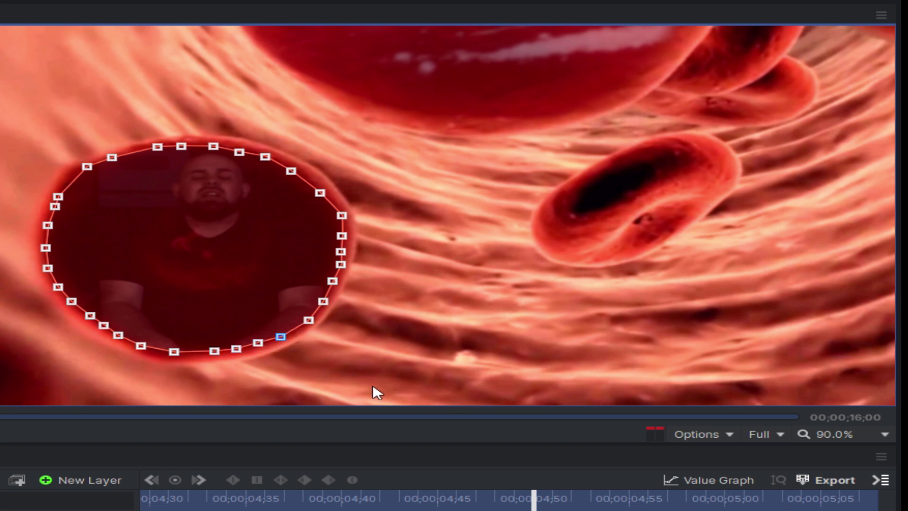
Step: Box-select every mask point, nudge the whole mask left, then pick upper-left and bottom points
drag(382, 391, 15, 124)
key(Left)
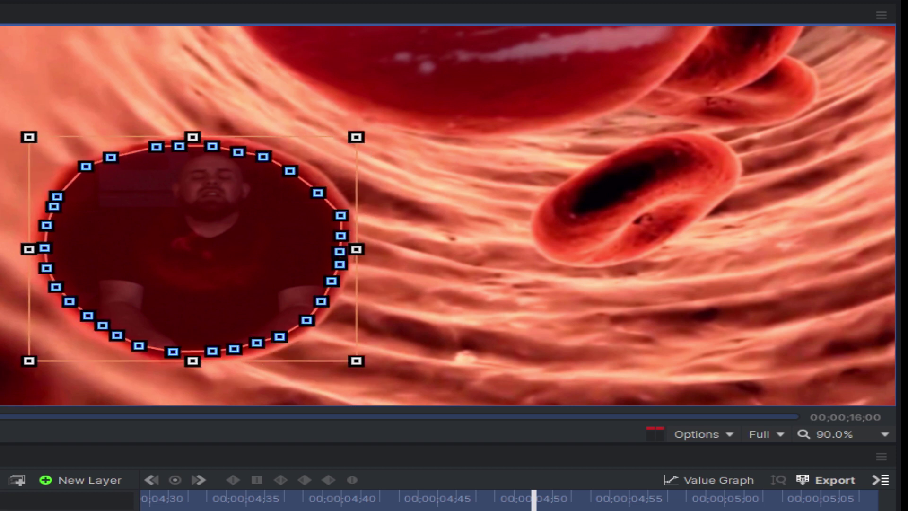
click(527, 285)
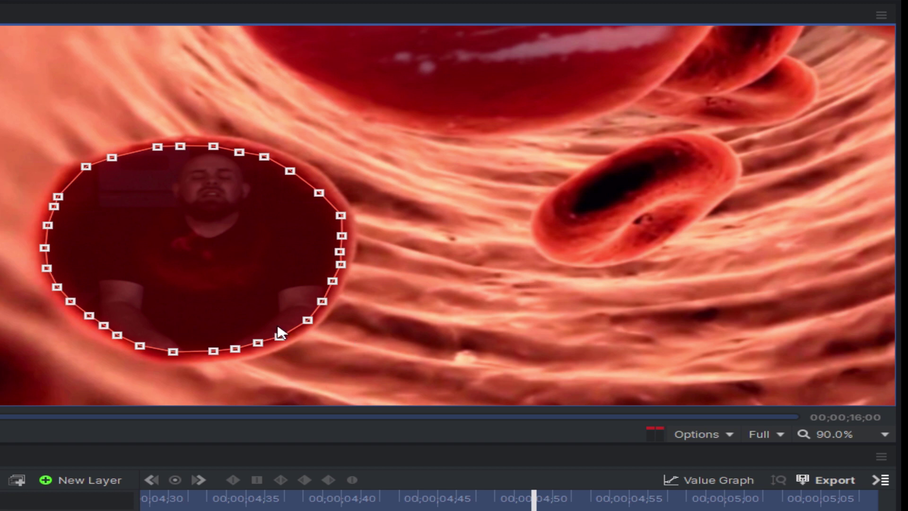
click(72, 183)
click(175, 356)
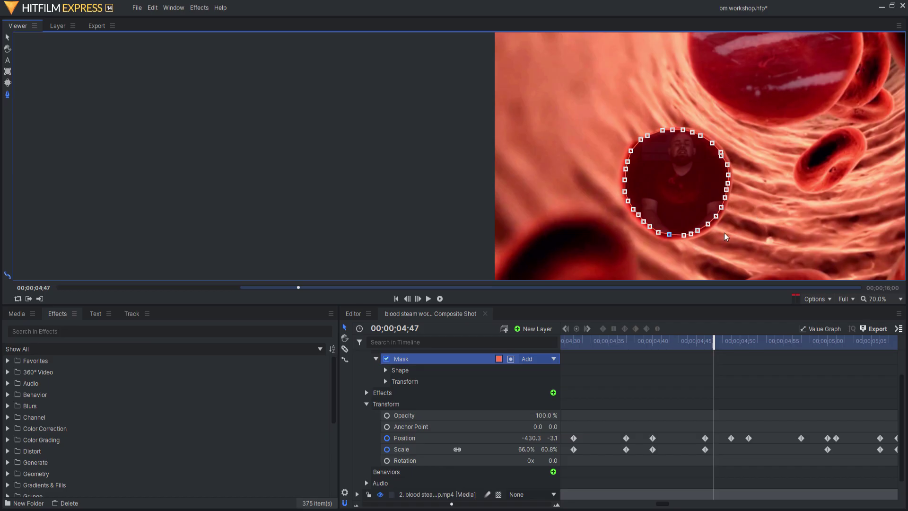
Step: Advance the footage two frames and lower the bottom mask point slightly to keep the cell round
click(721, 153)
click(735, 165)
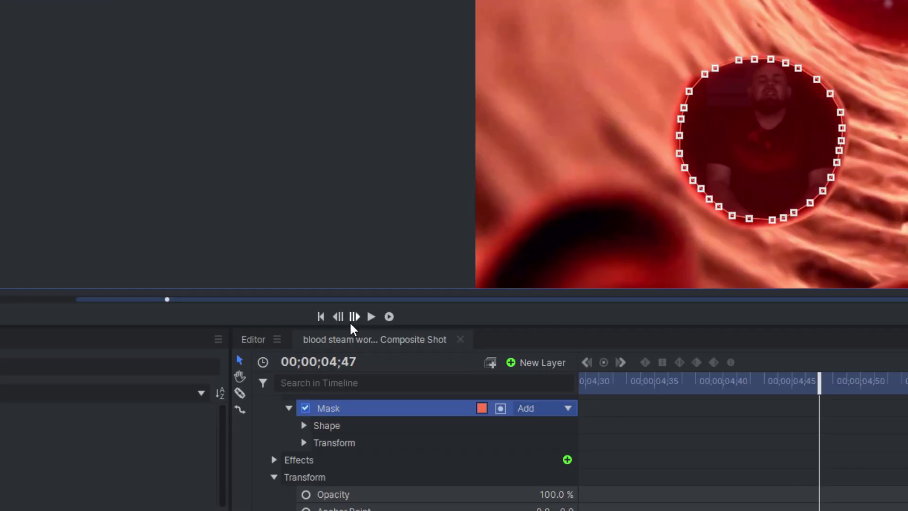
click(418, 298)
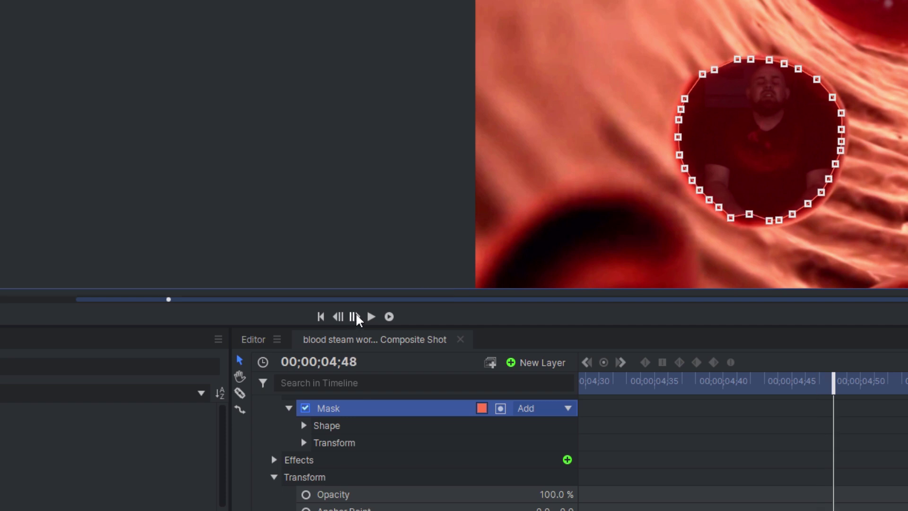
click(748, 218)
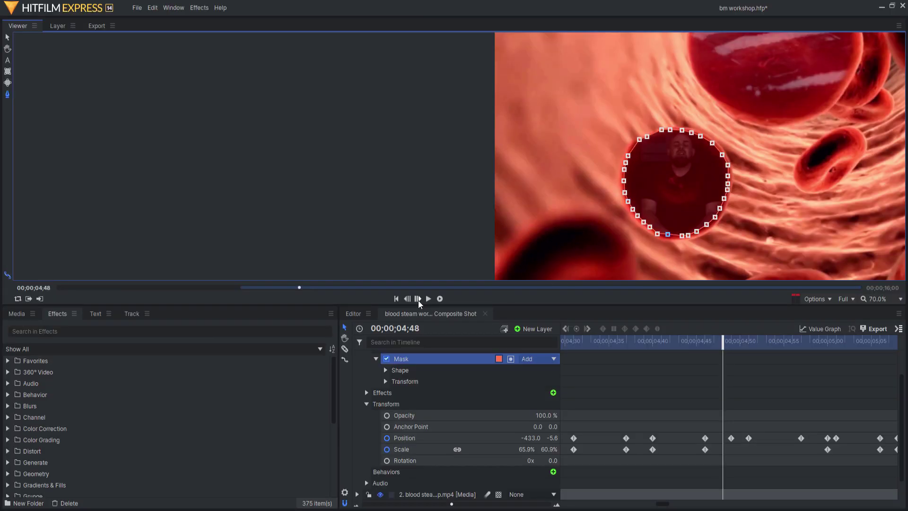
click(418, 299)
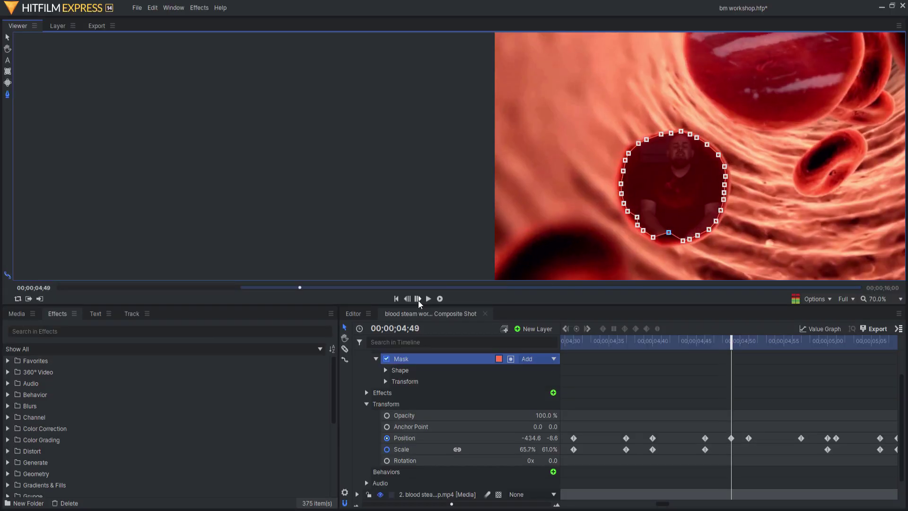
drag(671, 239, 670, 245)
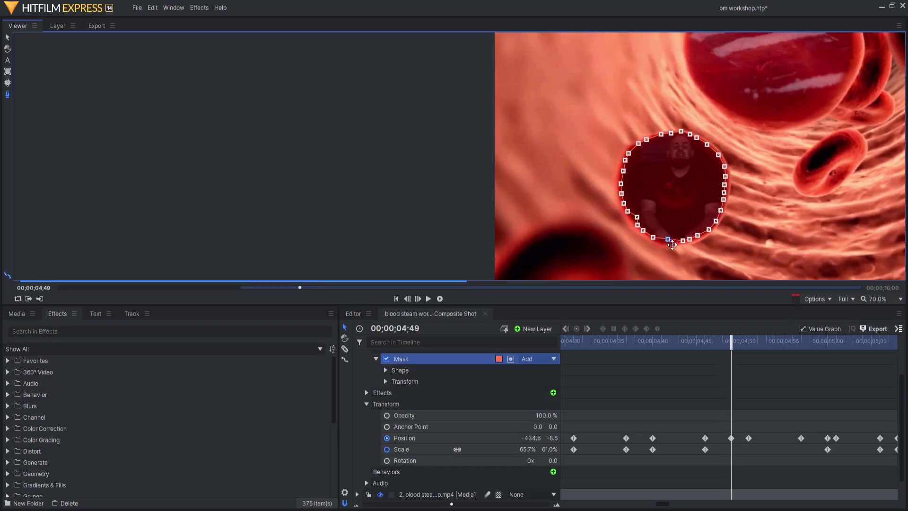
Step: At 200% zoom, lower the top mask point onto the cell's edge
click(689, 238)
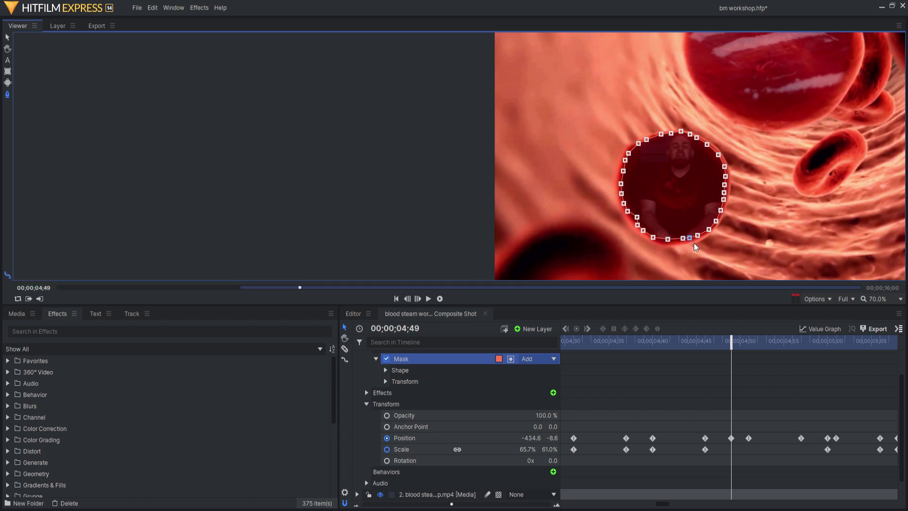
scroll(695, 245, up, 3)
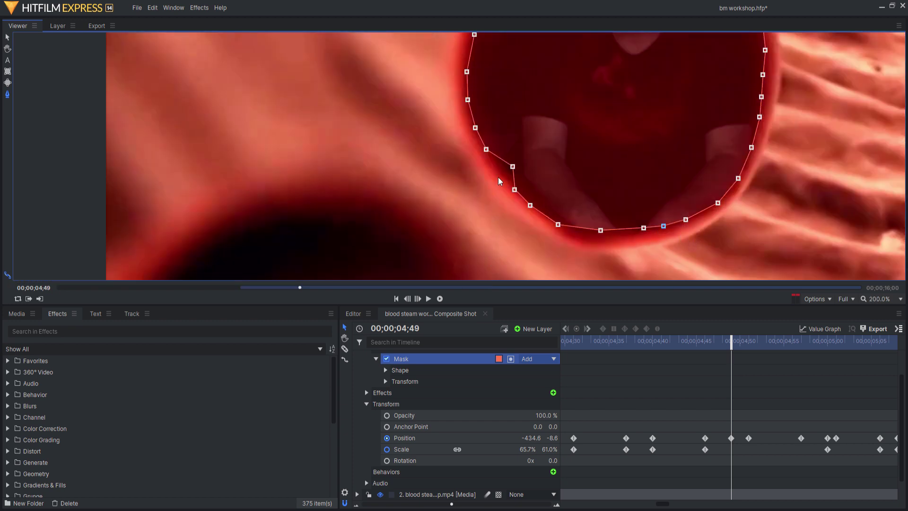
drag(498, 180, 500, 234)
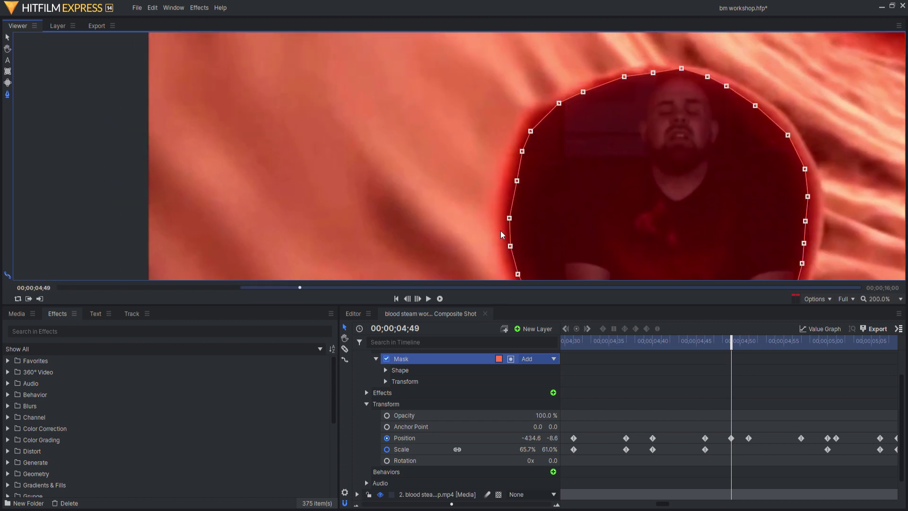
mouse_move(499, 167)
mouse_down()
mouse_move(467, 179)
mouse_move(525, 148)
mouse_up()
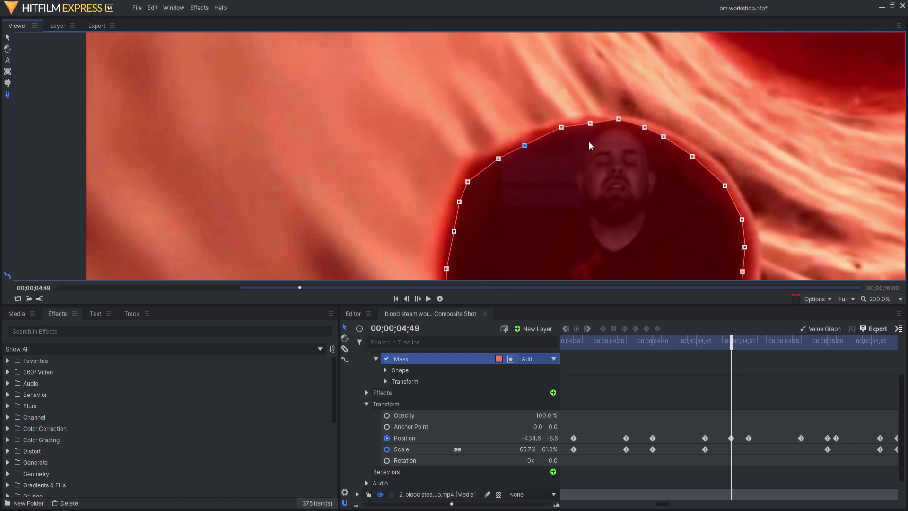
drag(622, 128, 623, 132)
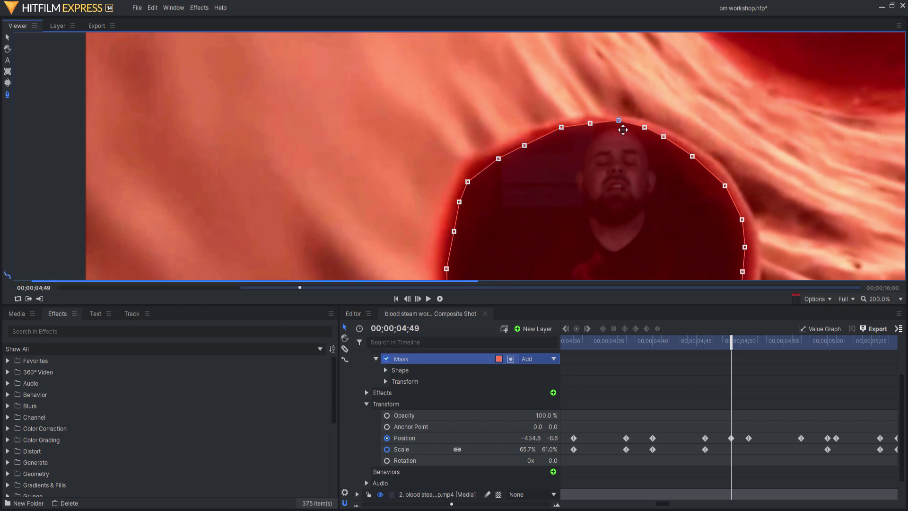
Step: Push a right-side mask point outward and match the bottom point to the cell's edge
mouse_move(773, 154)
mouse_down()
mouse_move(695, 107)
mouse_move(666, 74)
mouse_up()
drag(637, 170, 639, 170)
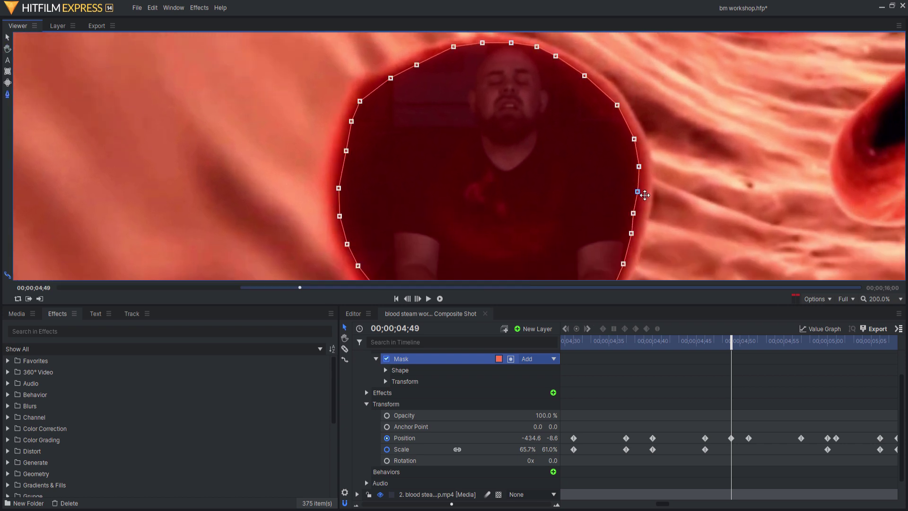
drag(689, 220, 724, 212)
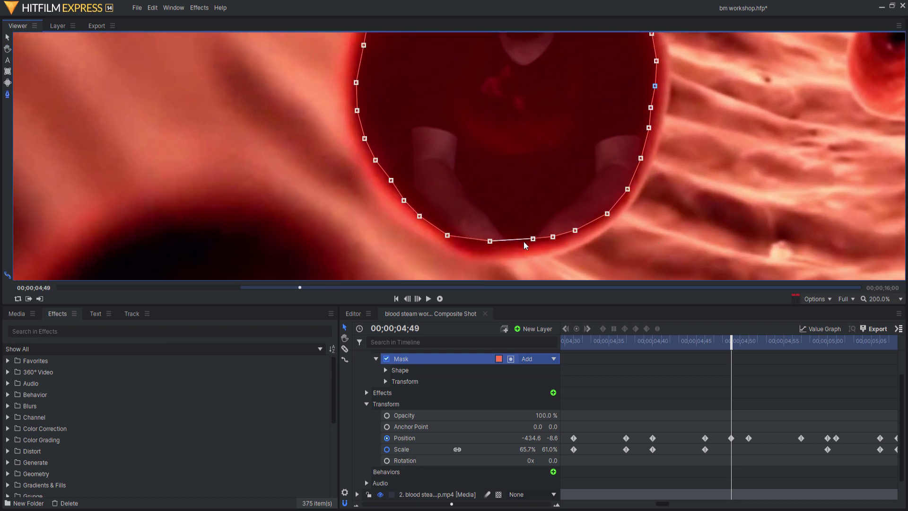
drag(537, 244, 532, 248)
scroll(646, 250, down, 4)
scroll(699, 247, up, 1)
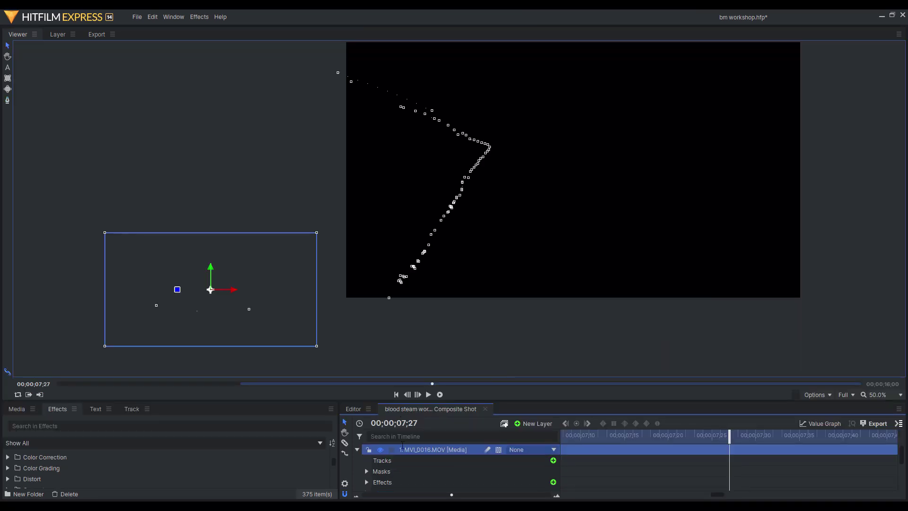
scroll(433, 466, down, 2)
scroll(424, 456, down, 2)
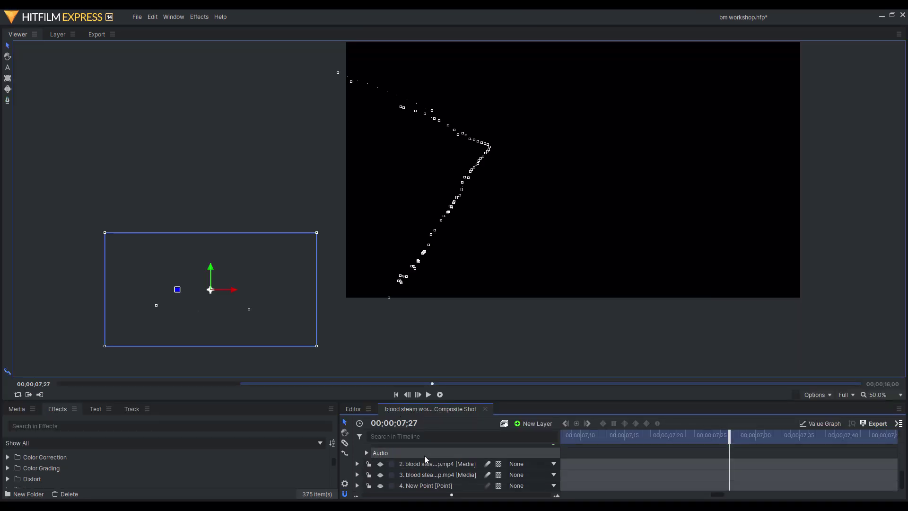
Step: Unhide blood-stream layers 2, 3 and 4
click(381, 463)
click(380, 475)
click(381, 485)
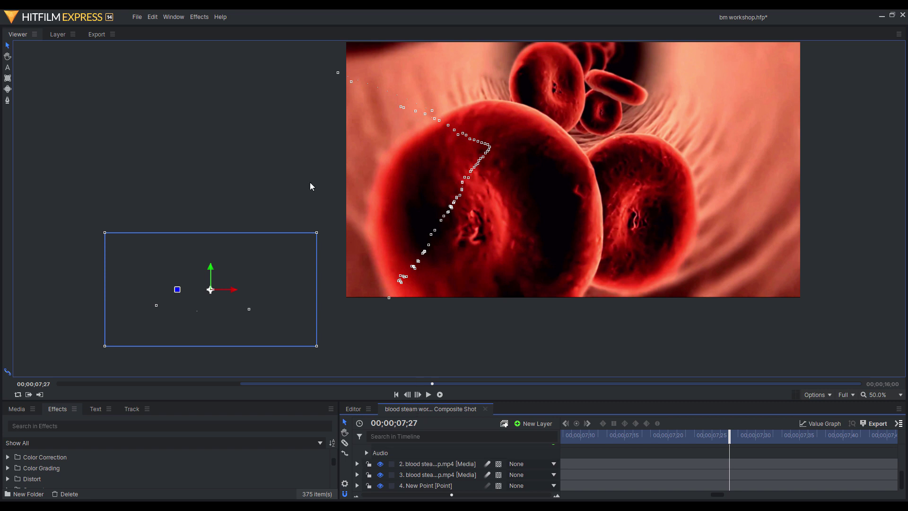
Step: Preview the masked shot twice in the Editor timeline from just before it starts
click(351, 410)
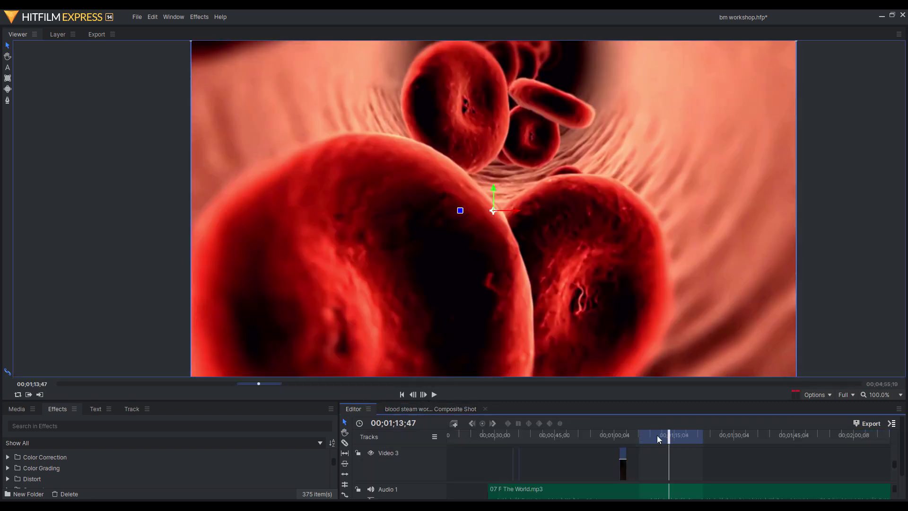
drag(671, 438, 656, 442)
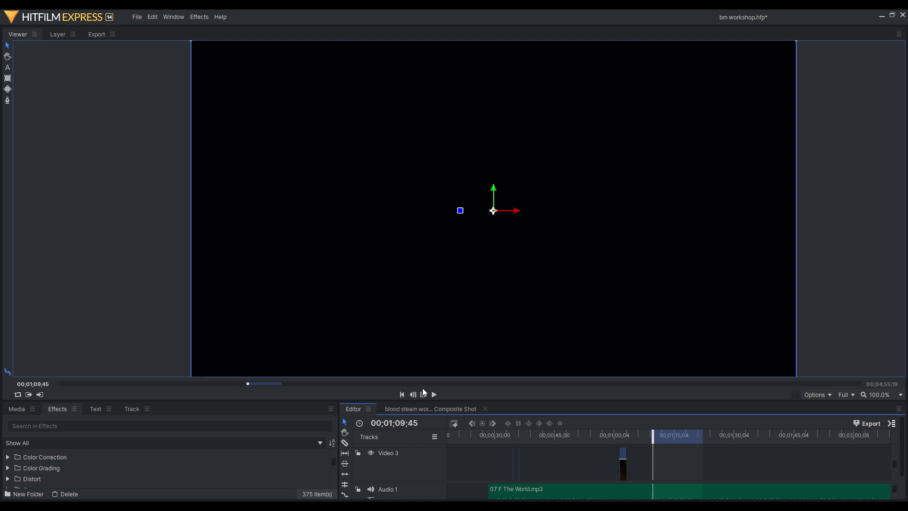
click(435, 395)
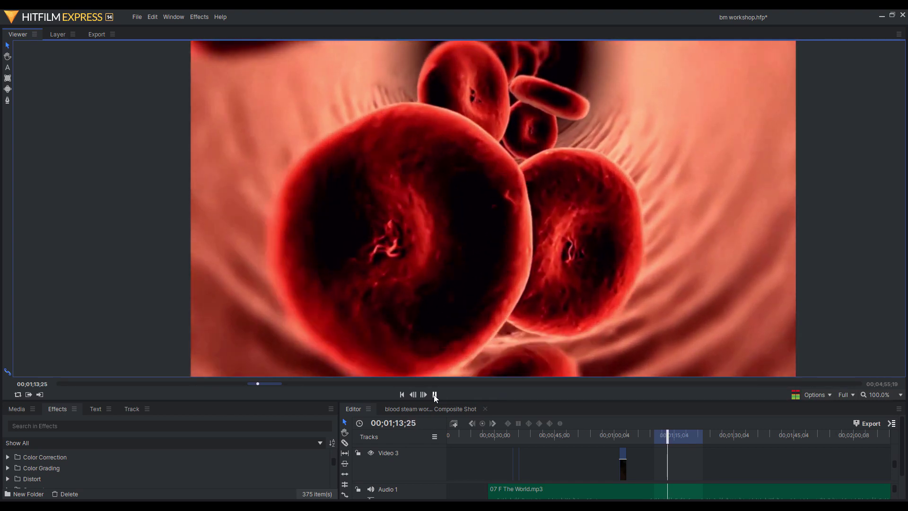
click(434, 395)
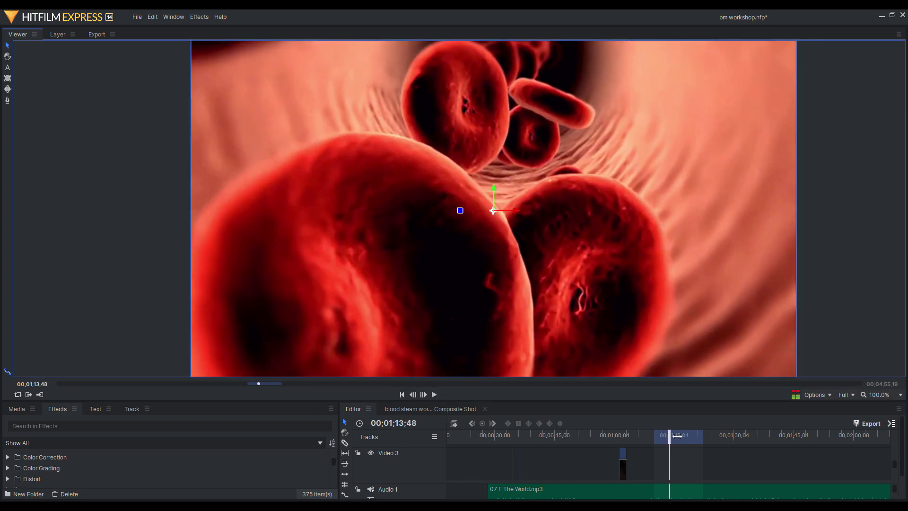
drag(674, 436, 671, 441)
click(435, 395)
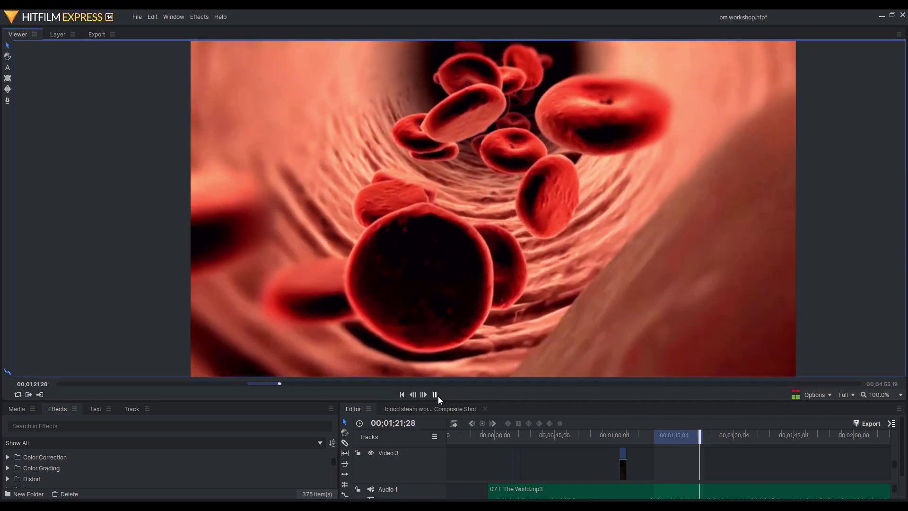
click(438, 396)
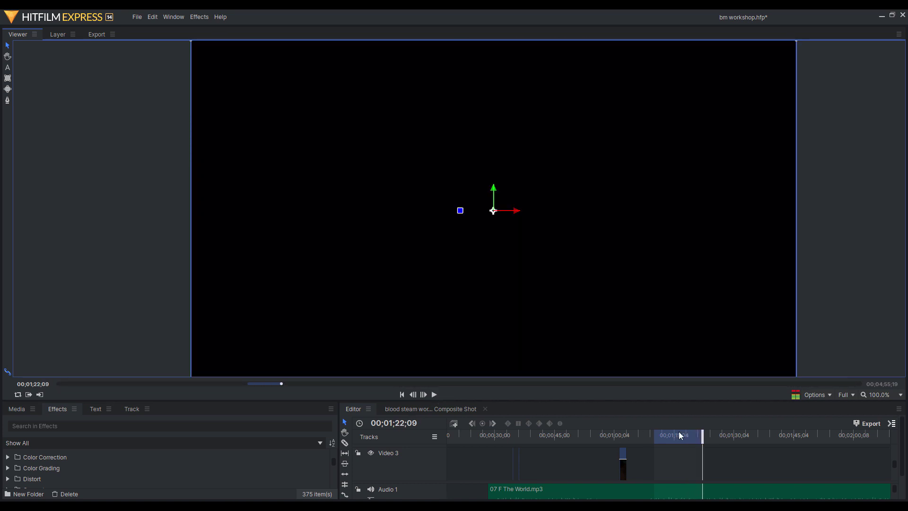
Step: Advance the playhead slightly and select an earlier finished job in the export queue
drag(706, 435, 716, 436)
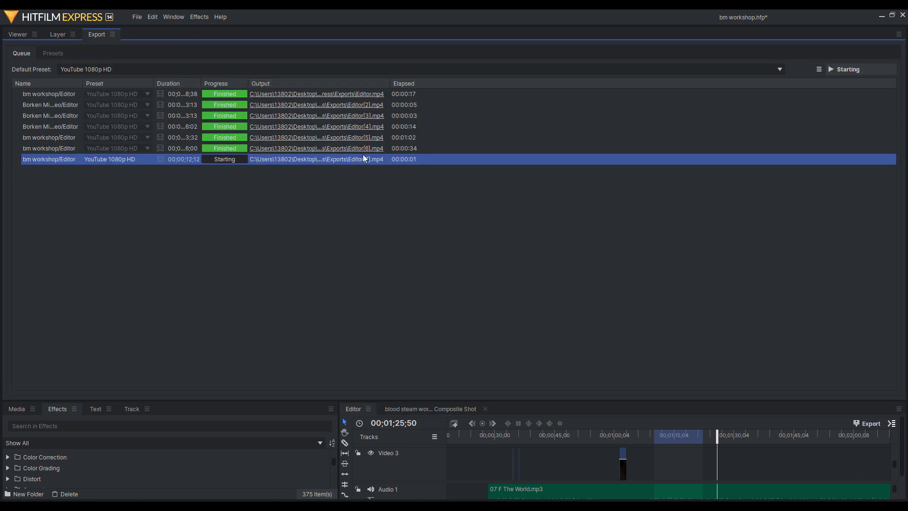
click(359, 104)
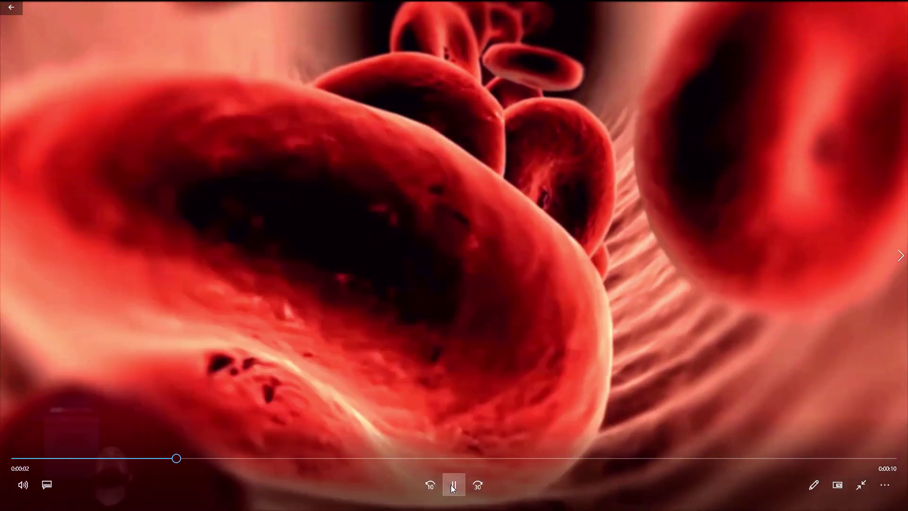
Step: Skip to 'BLOOD STREAM 3 Final' in the media player and let it play
key(Right)
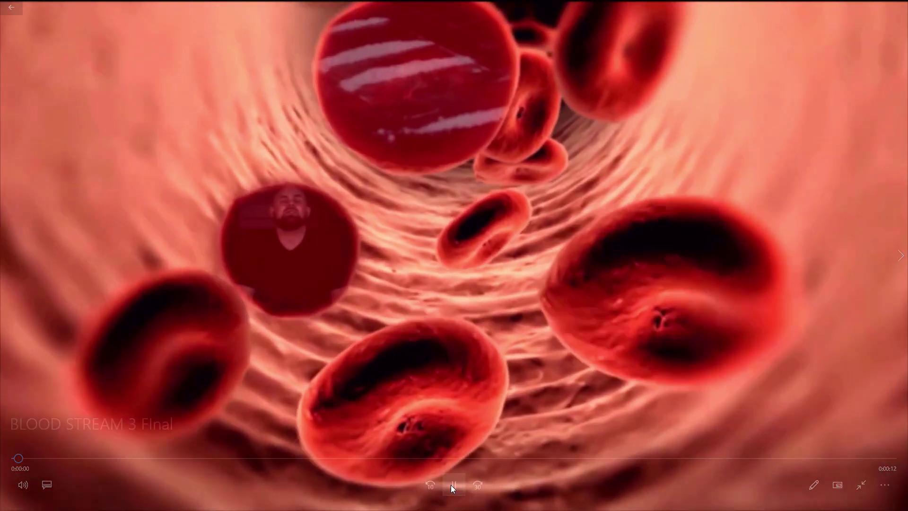